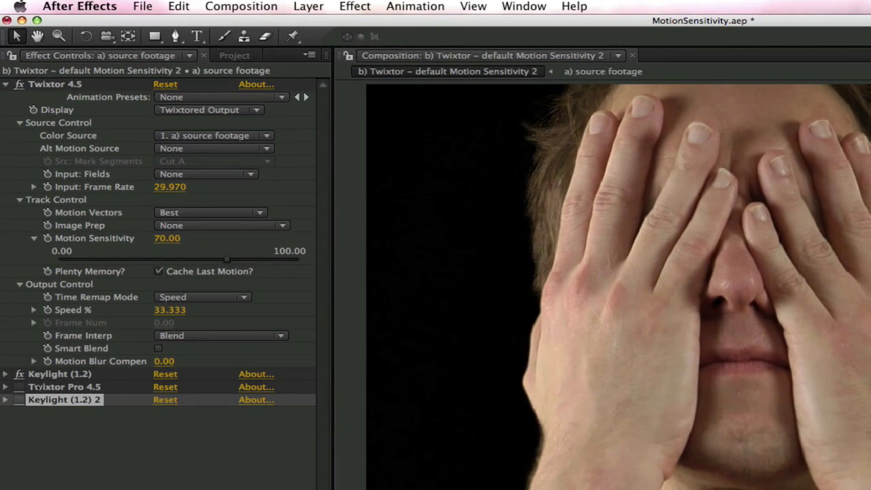
Step: Expand Twixtor, scrub Motion Sensitivity up toward 100 and back, then enter exactly 70
left_click(6, 388)
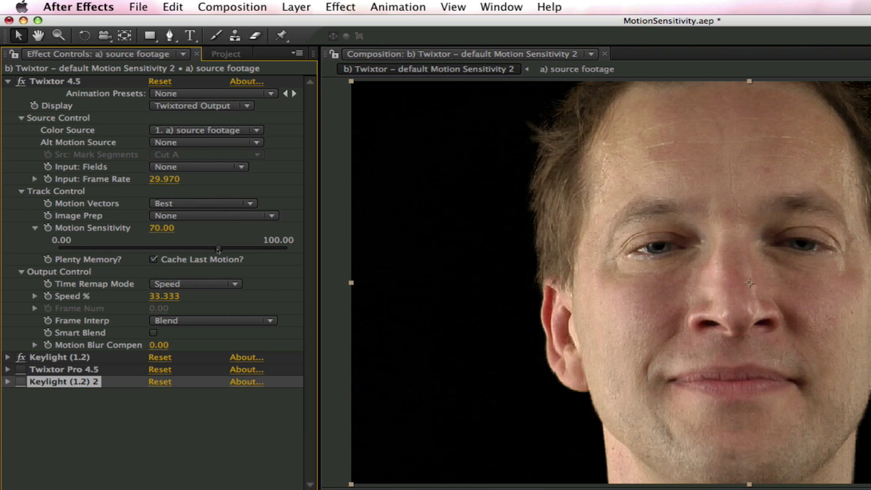
mouse_move(218, 250)
left_mouse_down()
mouse_move(104, 249)
mouse_move(288, 249)
left_mouse_up()
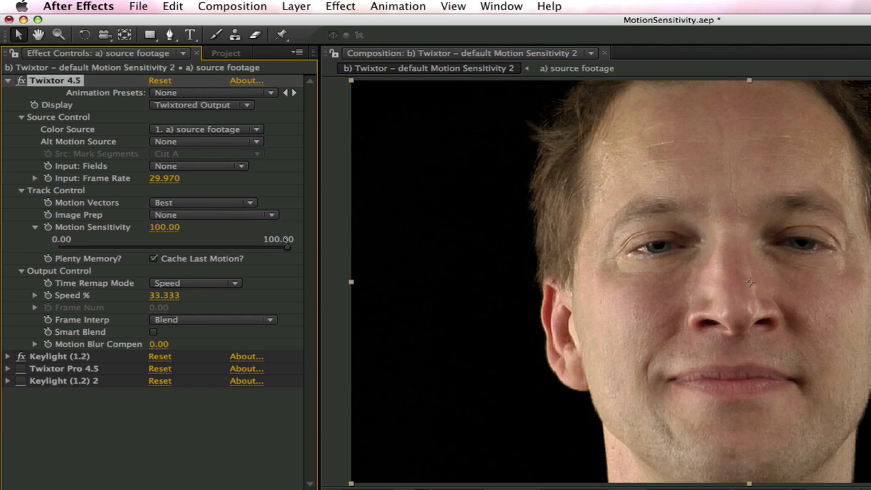
left_click_drag(288, 249, 219, 249)
left_click(170, 228)
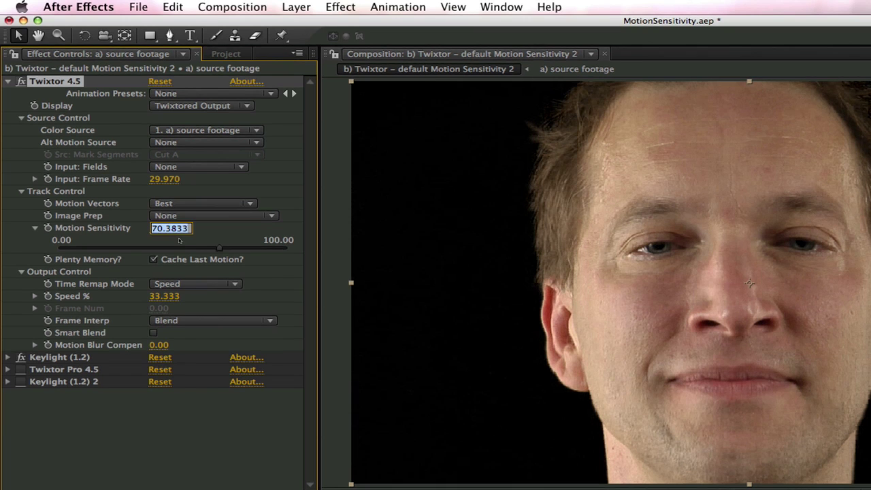
type("70")
key("Return")
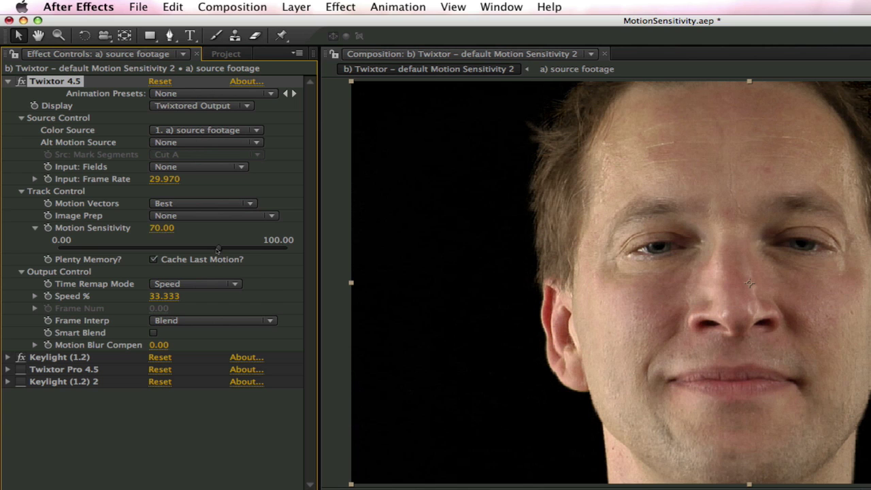
Step: Scrub Motion Sensitivity down to test low values, then back up to about 70
mouse_move(217, 251)
left_mouse_down()
mouse_move(225, 250)
mouse_move(94, 248)
left_mouse_up()
mouse_move(94, 249)
left_mouse_down()
mouse_move(221, 258)
mouse_move(231, 249)
left_mouse_up()
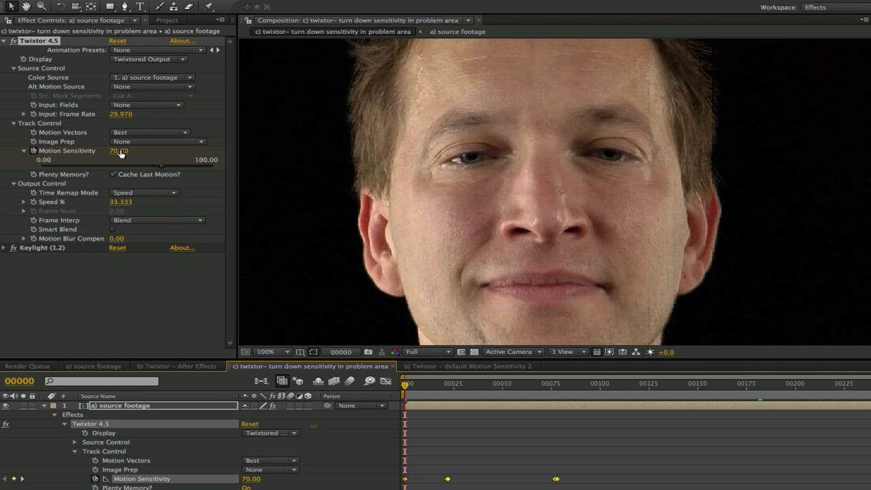
Step: Step through keyframes to frame 21 and delete that Motion Sensitivity keyframe
left_click(120, 151)
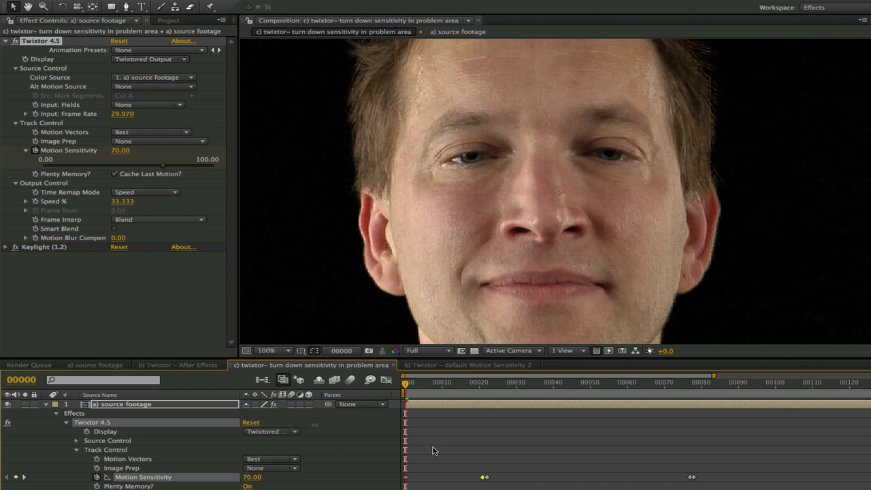
left_click(25, 478)
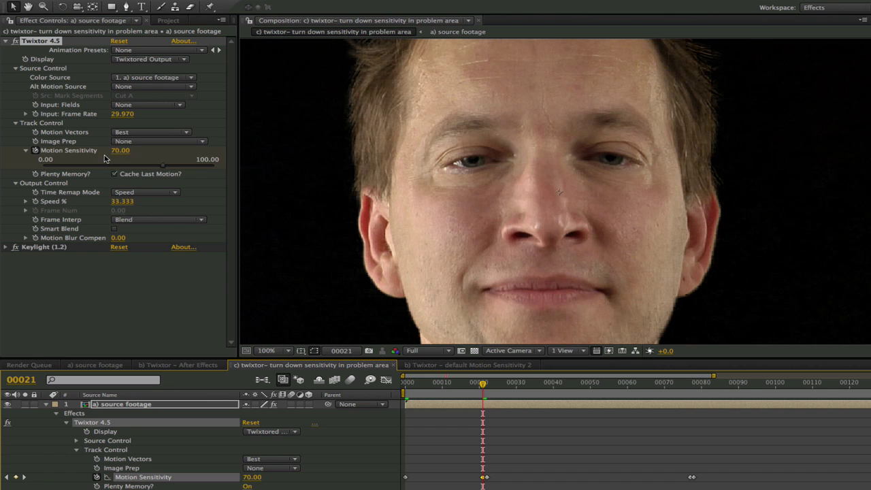
left_click(25, 478)
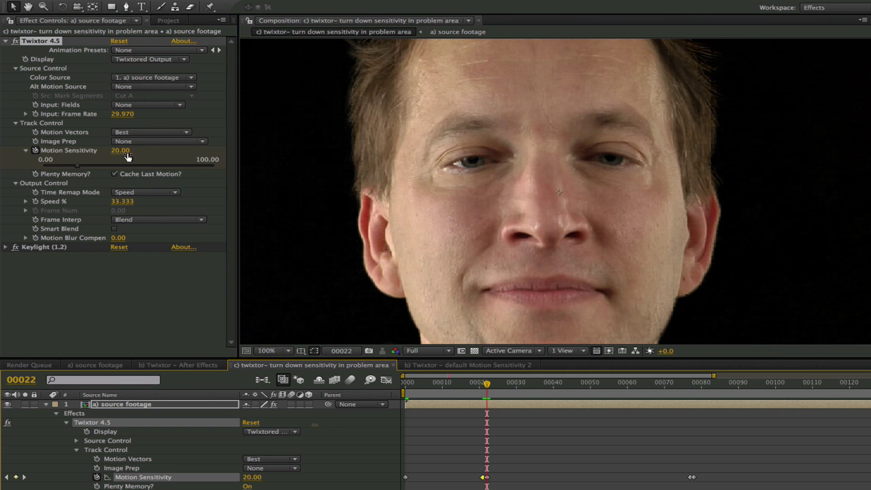
left_click(126, 157)
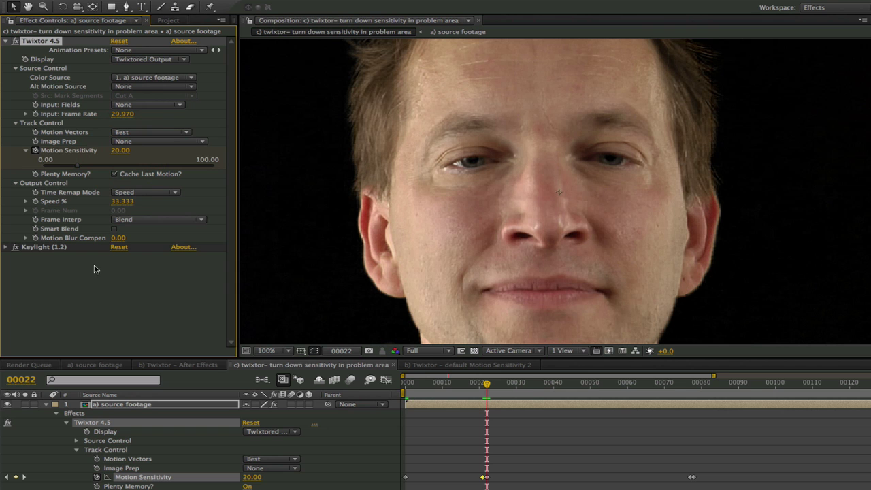
left_click(26, 480)
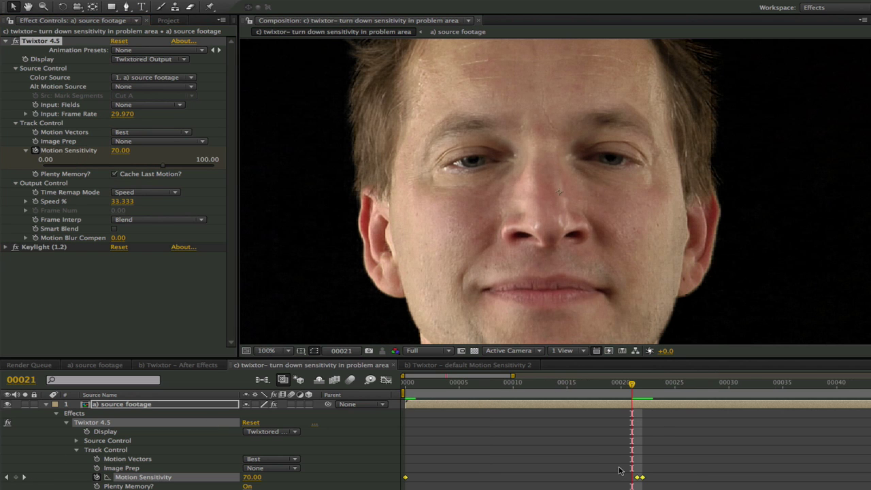
left_click_drag(623, 471, 649, 450)
key("Delete")
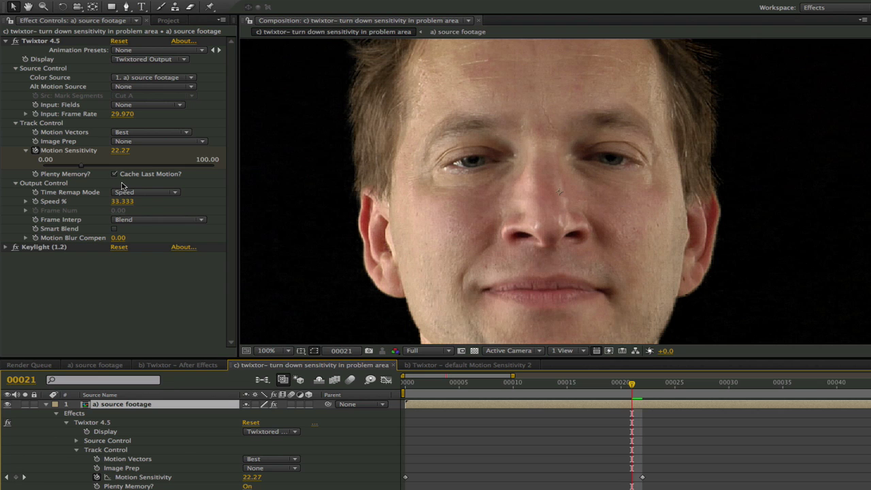
Step: Set Motion Sensitivity to 20 at frame 77
left_click(120, 151)
type("20")
key("Return")
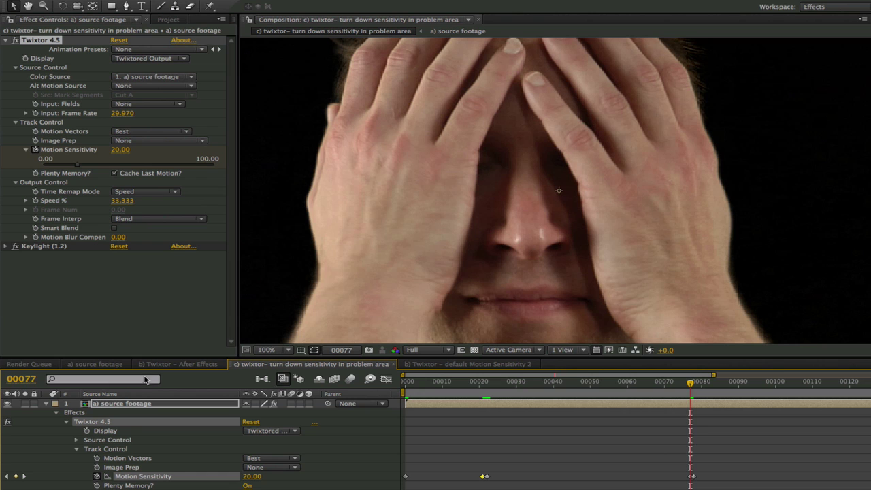
left_click(118, 151)
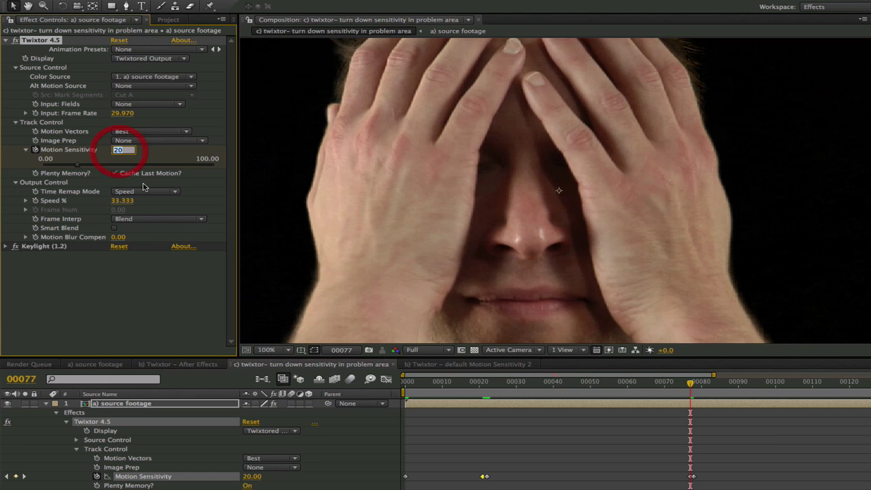
left_click(106, 278)
Step: Confirm Motion Sensitivity is back to 70 at the next keyframe, frame 78
left_click(24, 478)
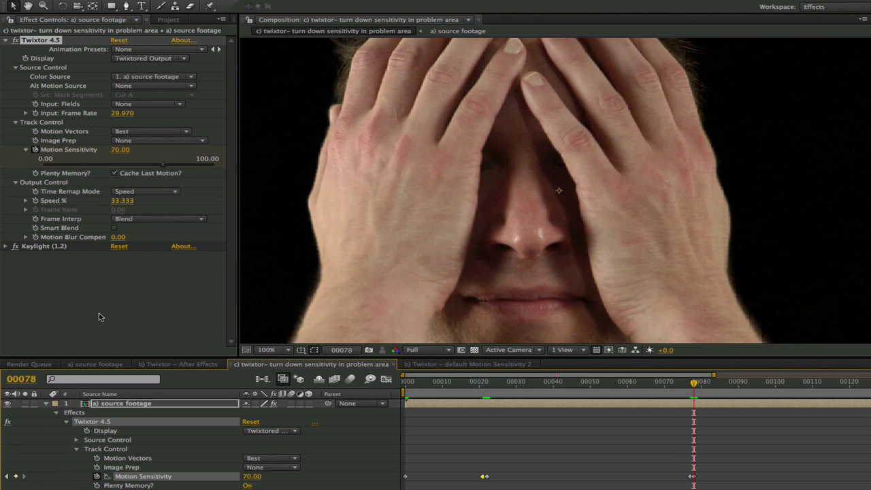
left_click(120, 149)
key("Return")
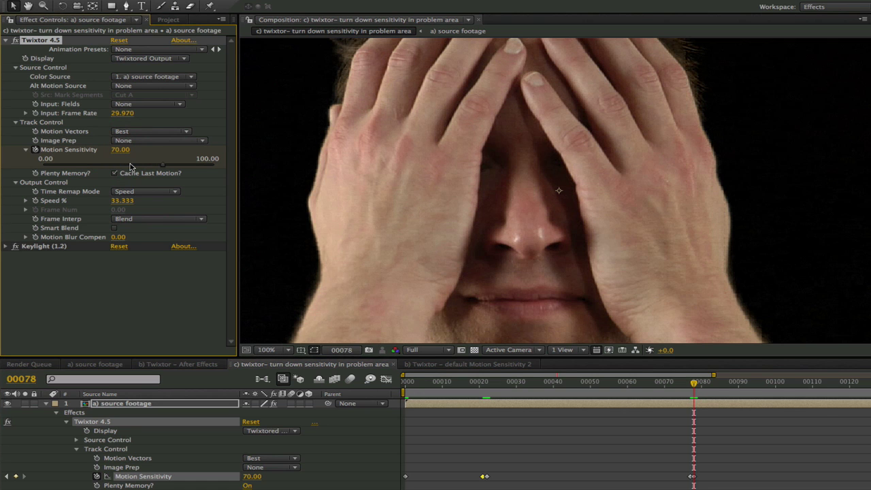
left_click(251, 416)
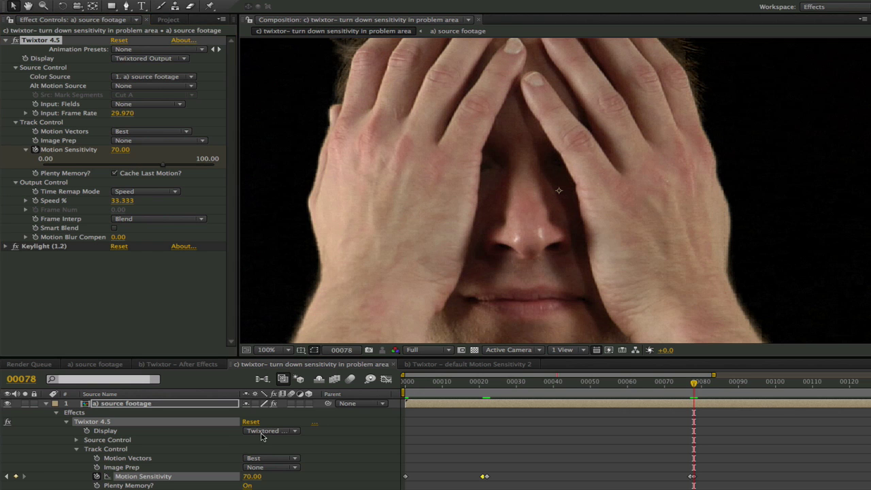